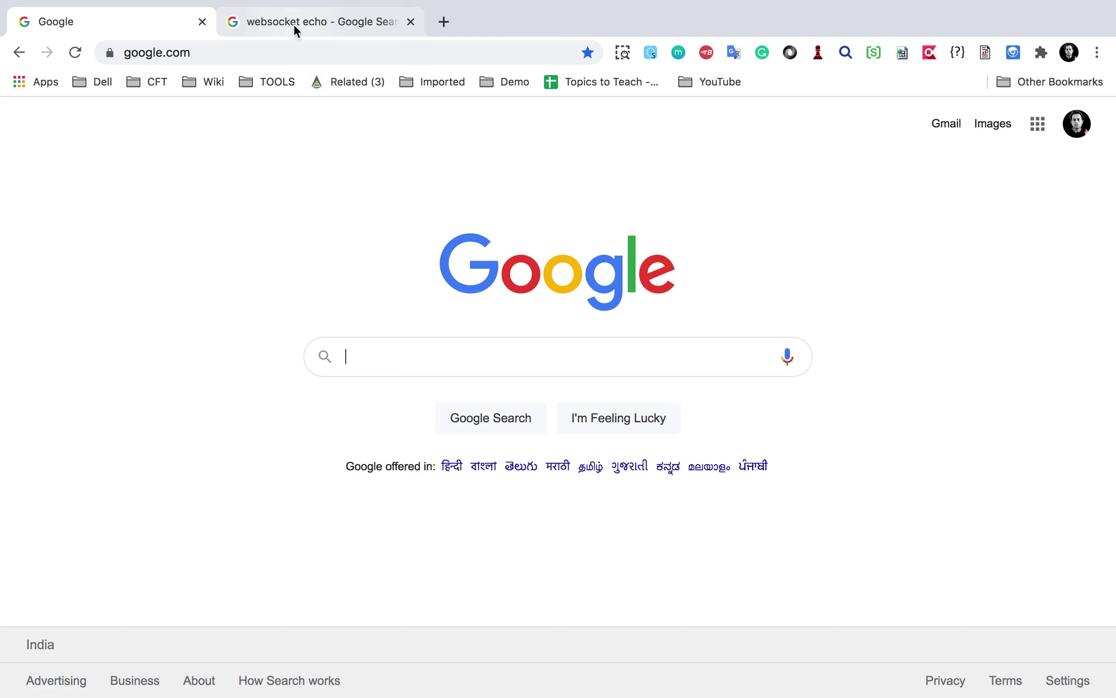
From the 'websocket echo' search results, open 'websocket.org Echo Test' in a new tab
left_click(295, 23)
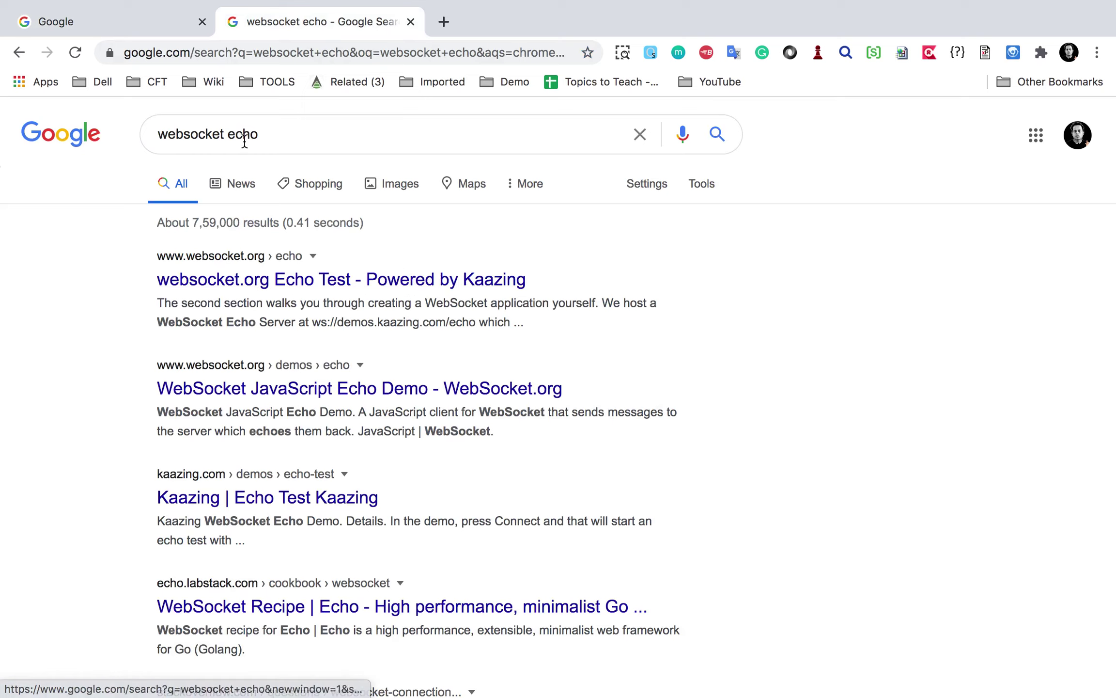
left_click(315, 284)
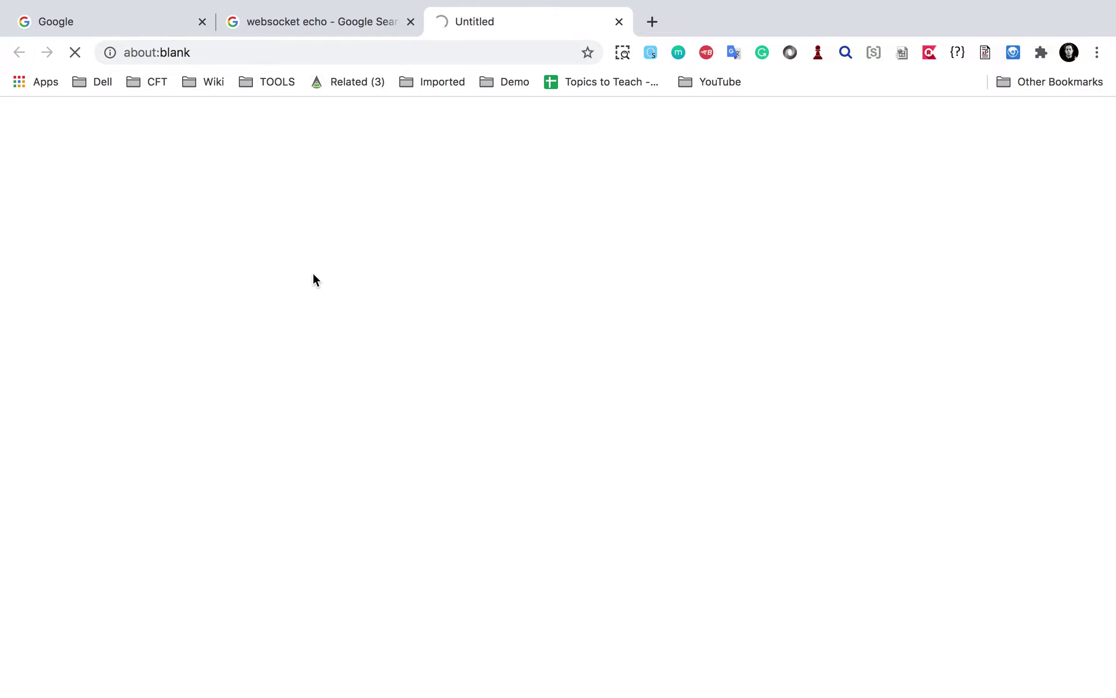
left_click(328, 22)
Inspect the Echo Test page to dock DevTools on the right, showing its Elements
left_click(483, 19)
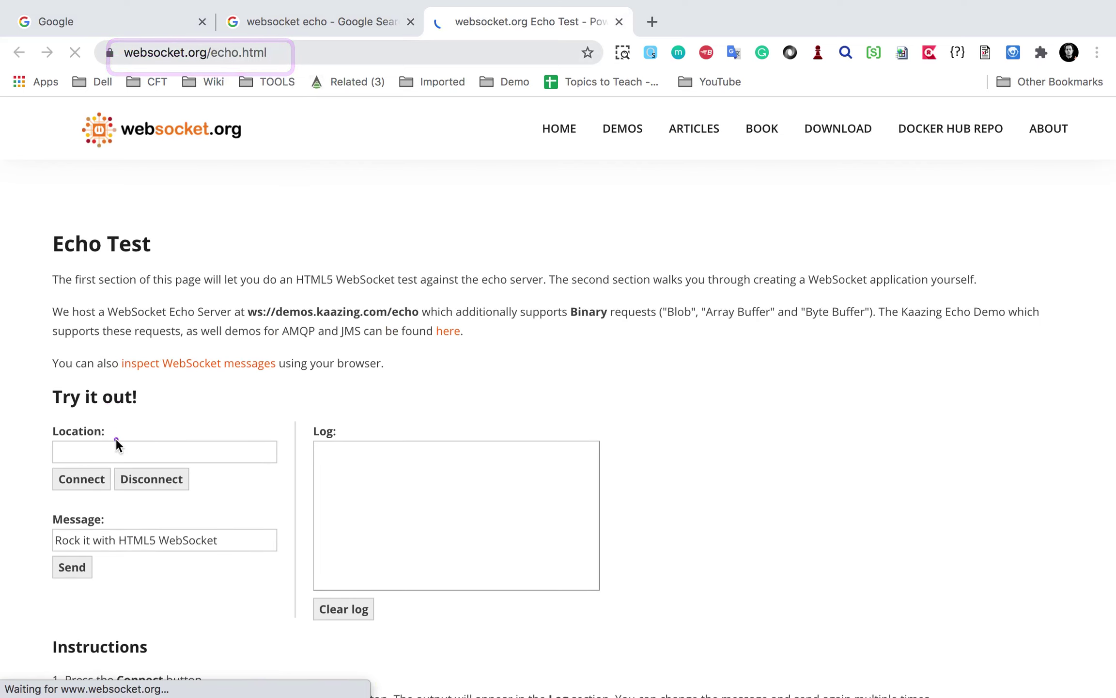
scroll(116, 438, "down", 3)
scroll(115, 444, "up", 3)
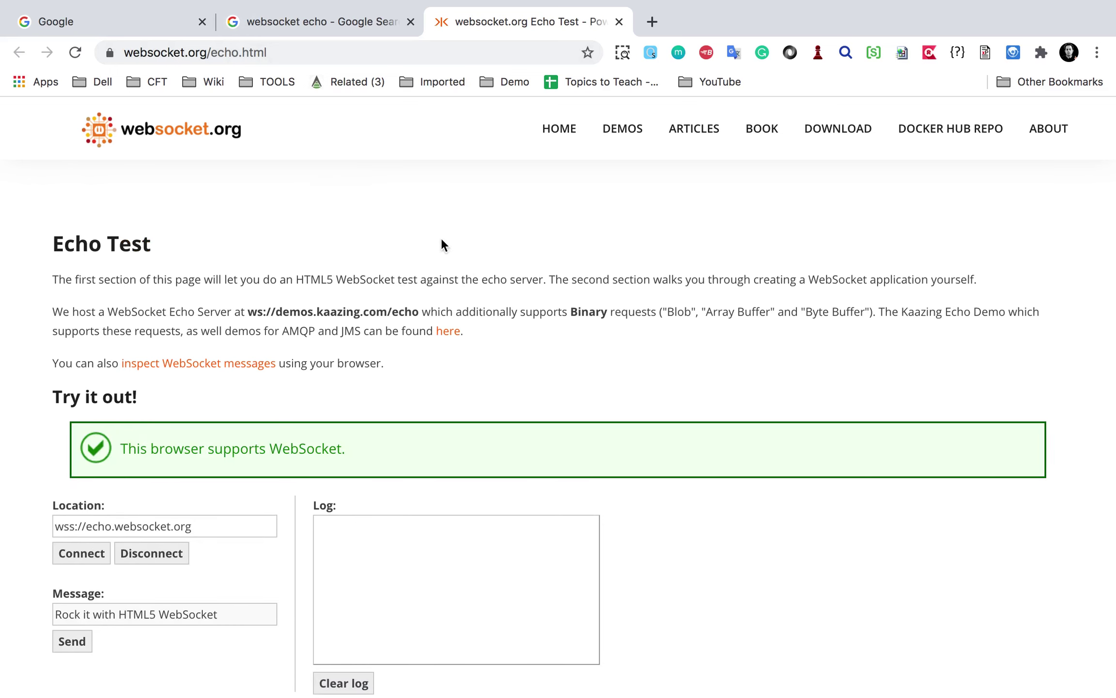
right_click(529, 216)
left_click(572, 426)
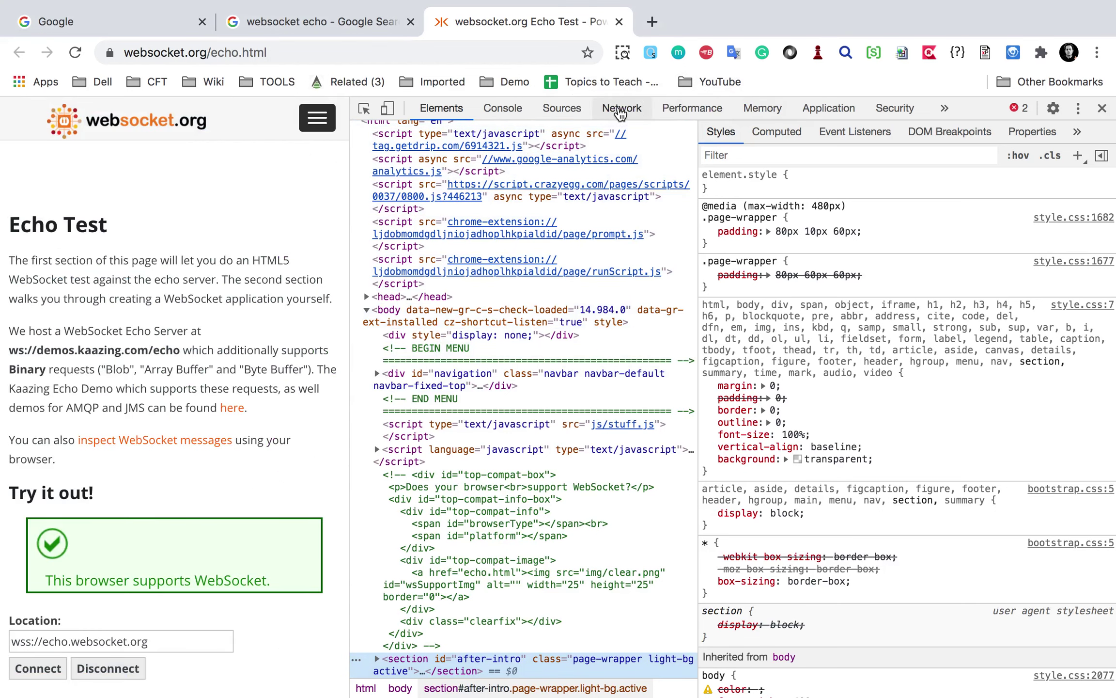
Reload the page with the Network panel set to All, capturing about 41 requests
left_click(621, 110)
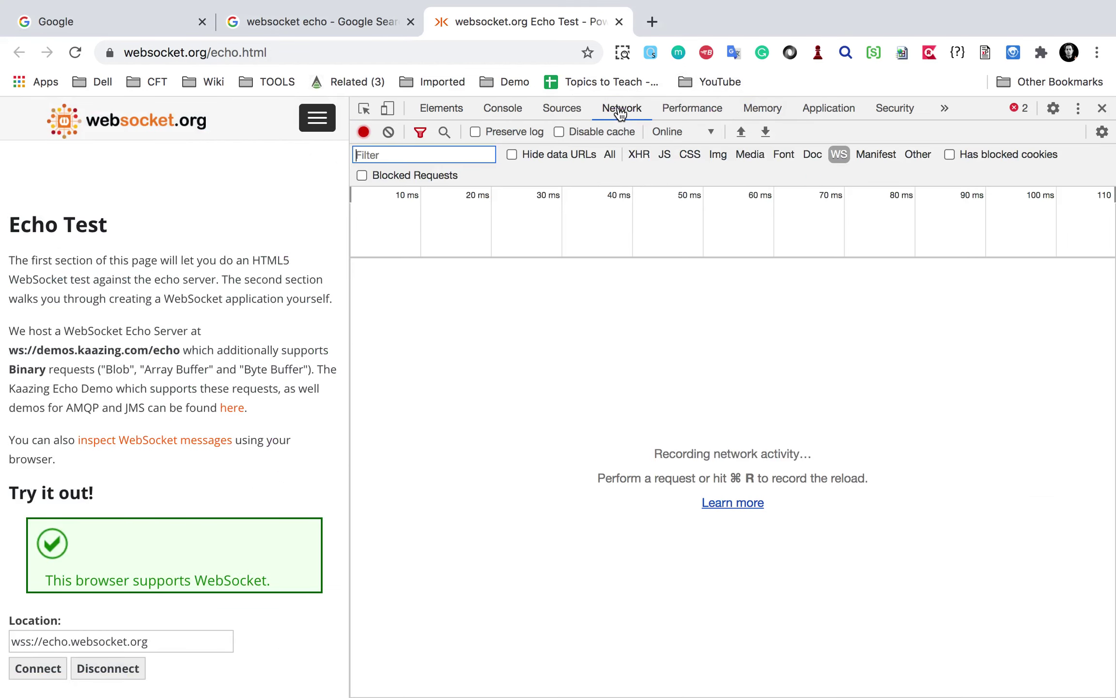
left_click(610, 155)
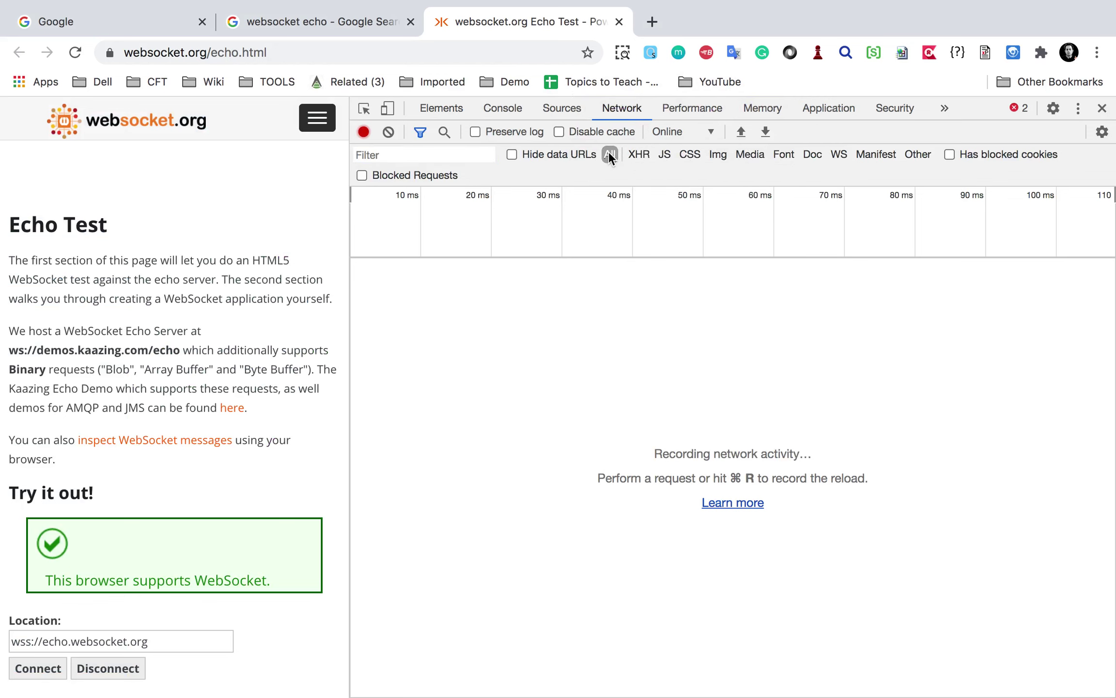
left_click(75, 53)
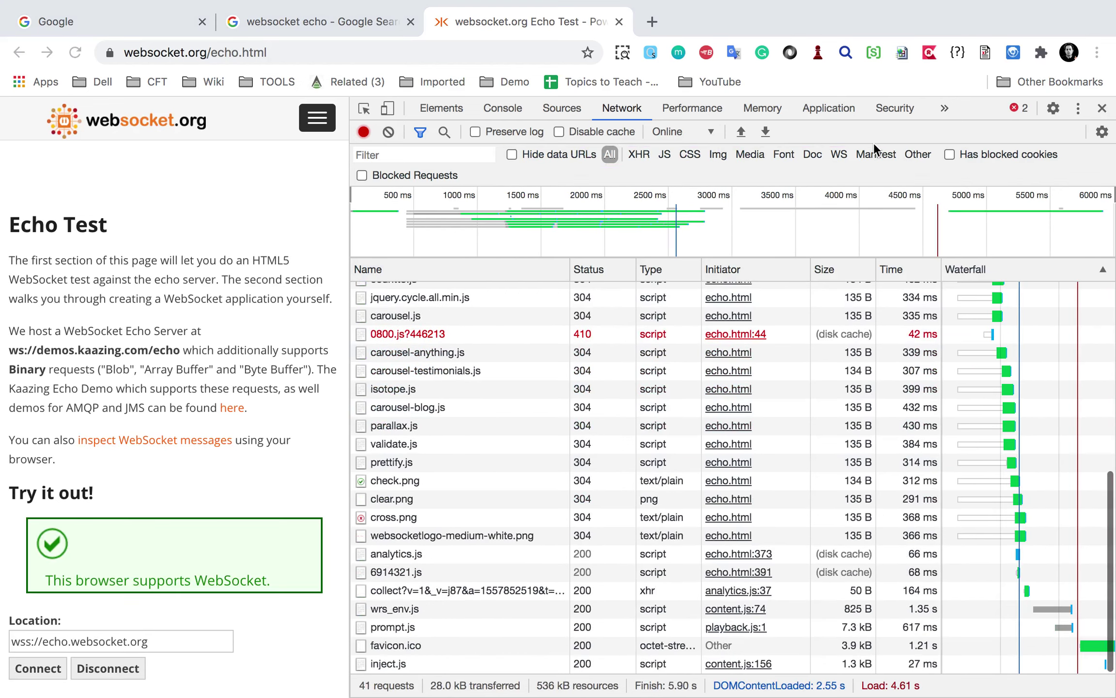
Filter the Network list to WS and drag the DevTools divider right to widen the page
left_click(840, 154)
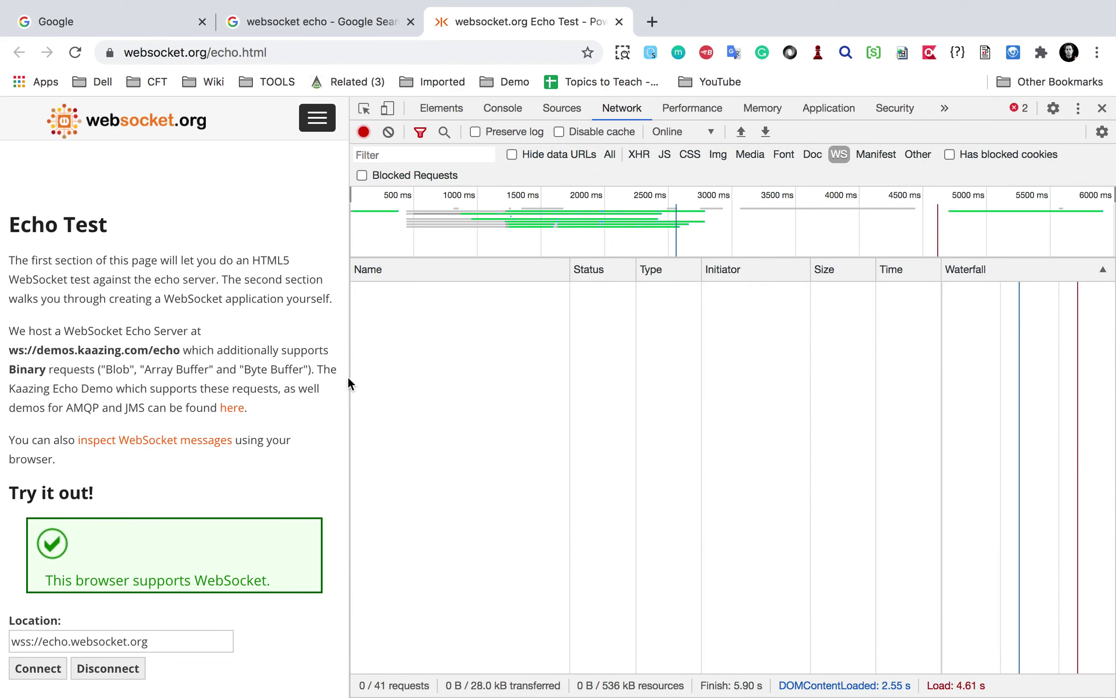
left_click_drag(349, 380, 553, 392)
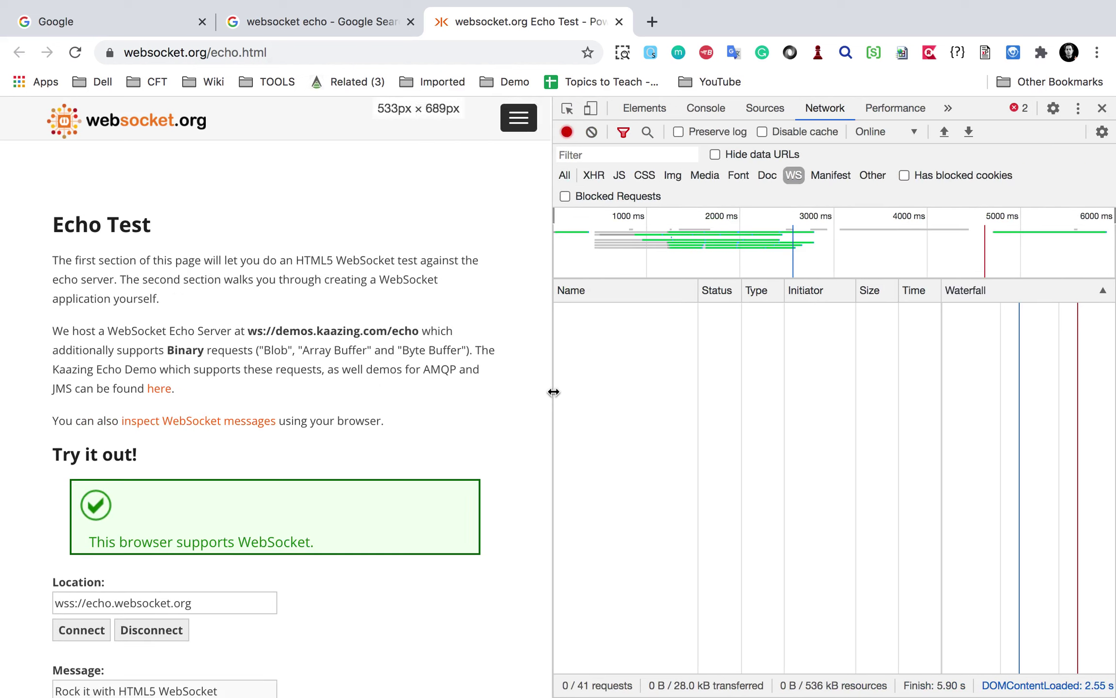
scroll(225, 453, "down", 3)
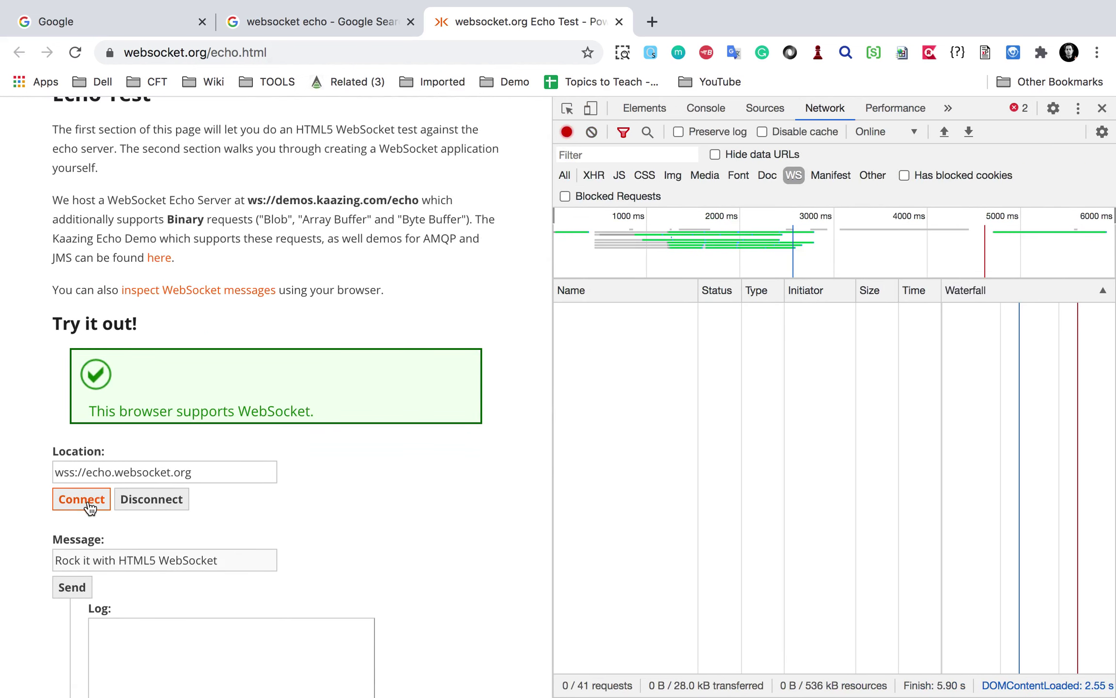
Connect to the echo server and view the ?encoding=text request's wss:// URL and 101 status in Headers
left_click(81, 504)
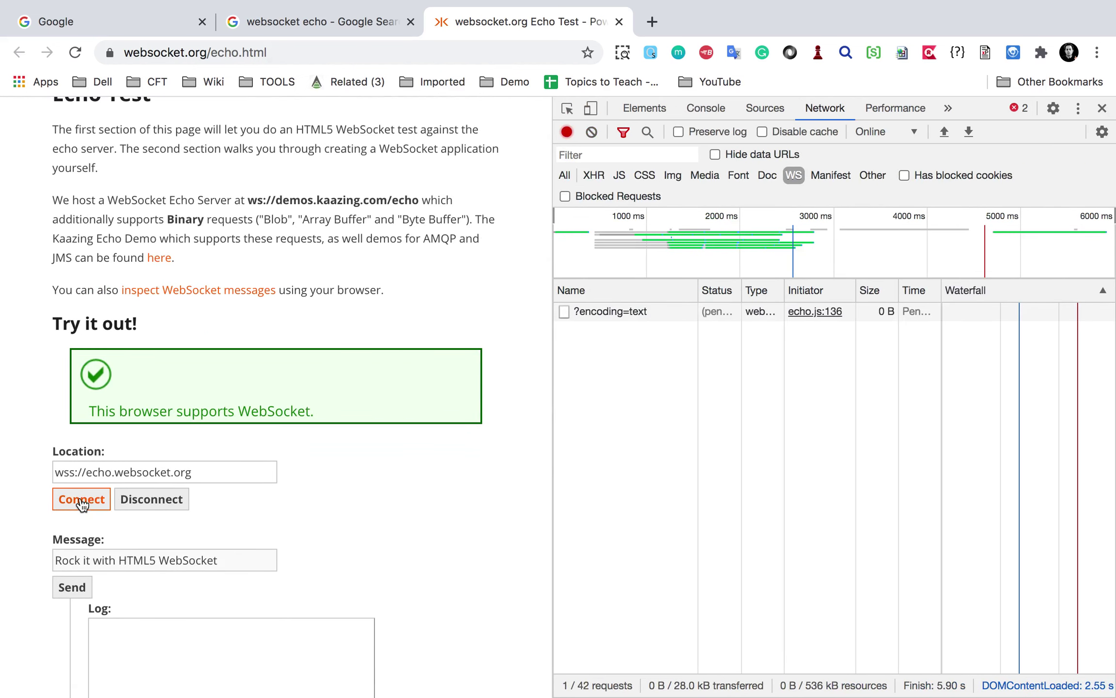
left_click(608, 315)
left_click(726, 287)
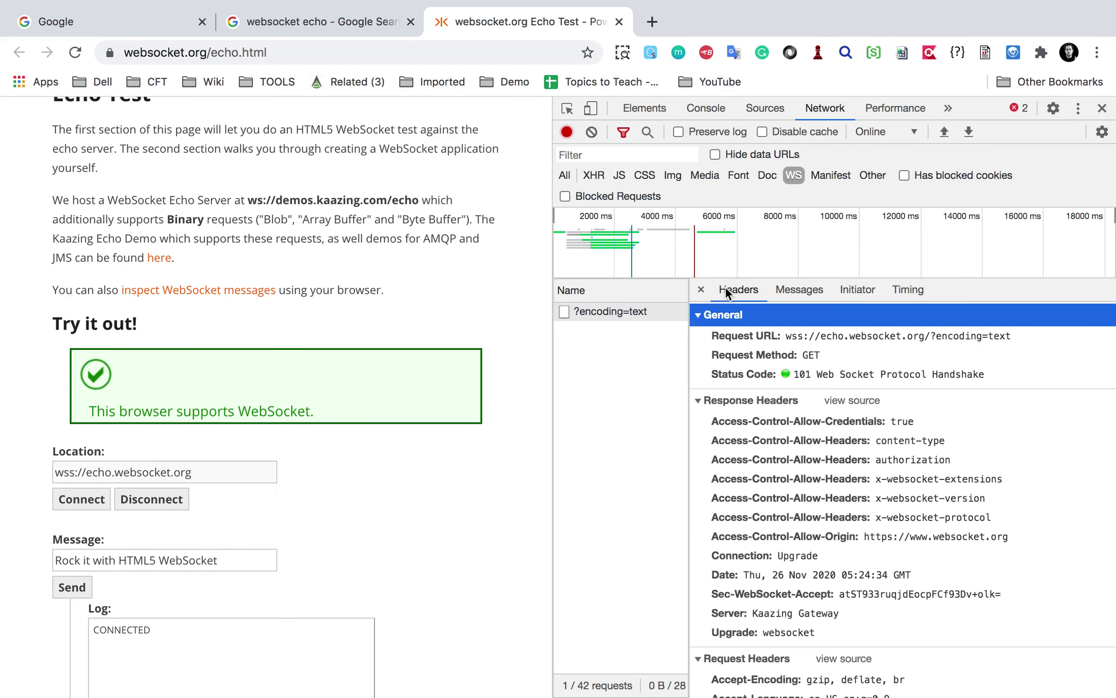
left_click(606, 315)
left_click_drag(771, 321, 828, 349)
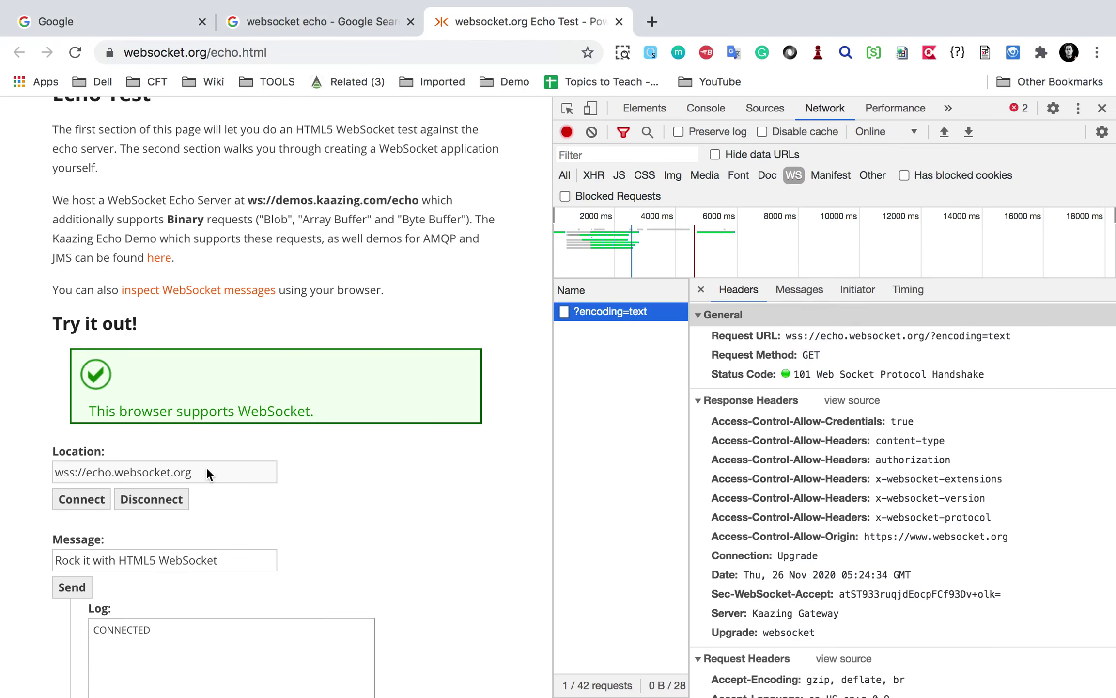
scroll(214, 448, "down", 3)
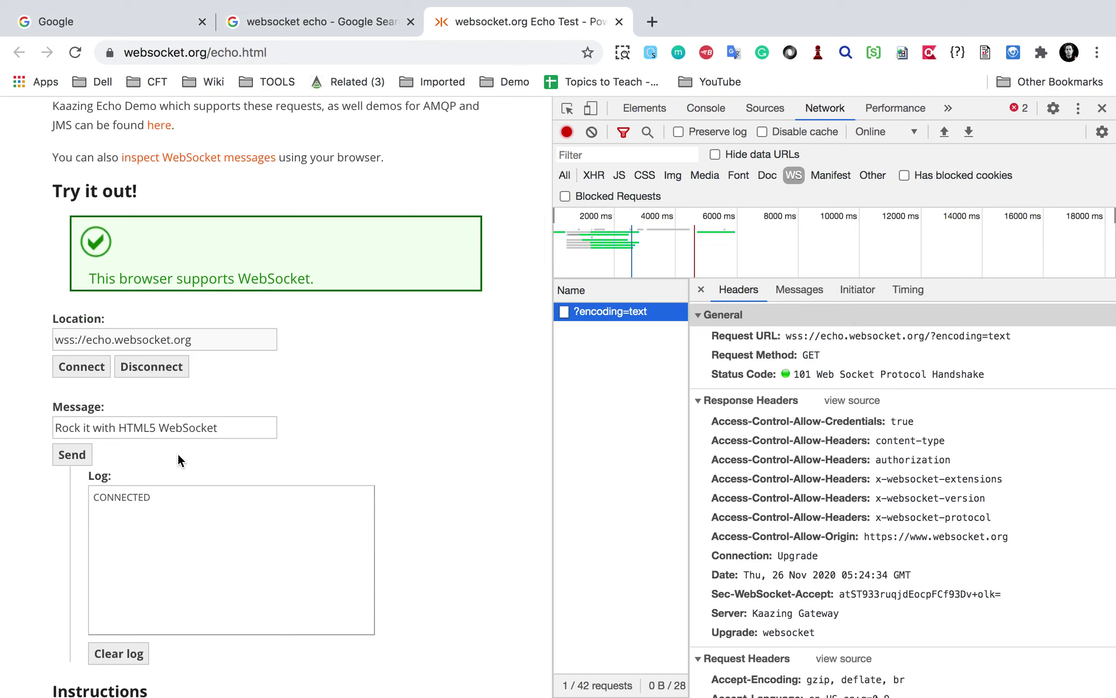
Show the ?encoding=text request's empty Messages list and select the page's default message text
left_click(805, 288)
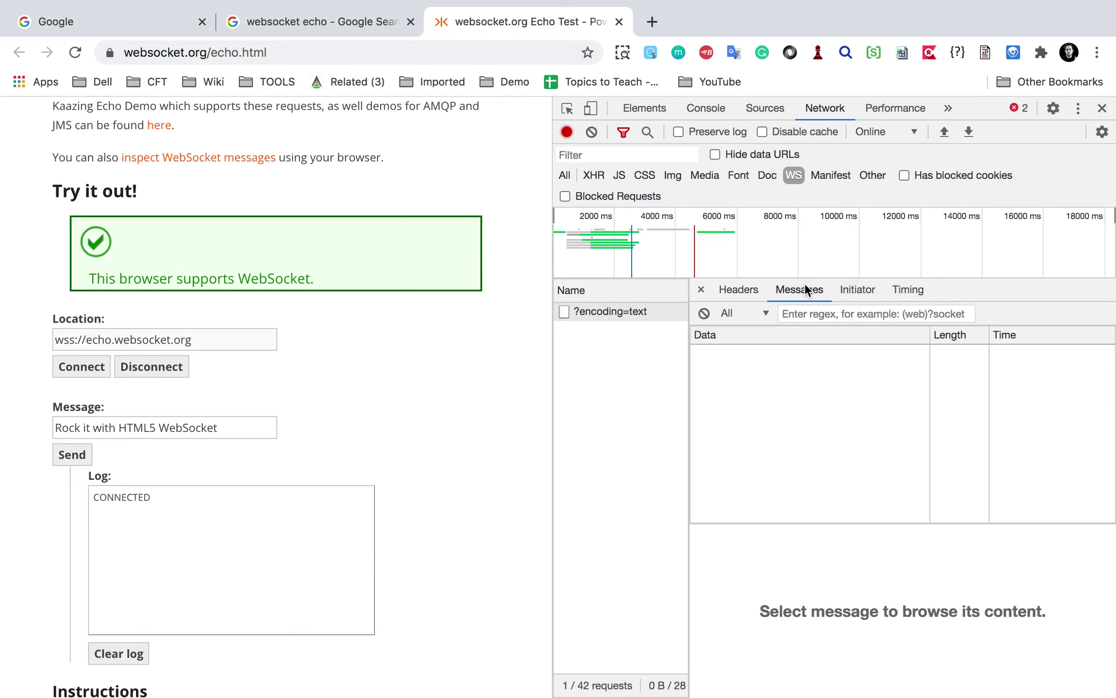
left_click(739, 292)
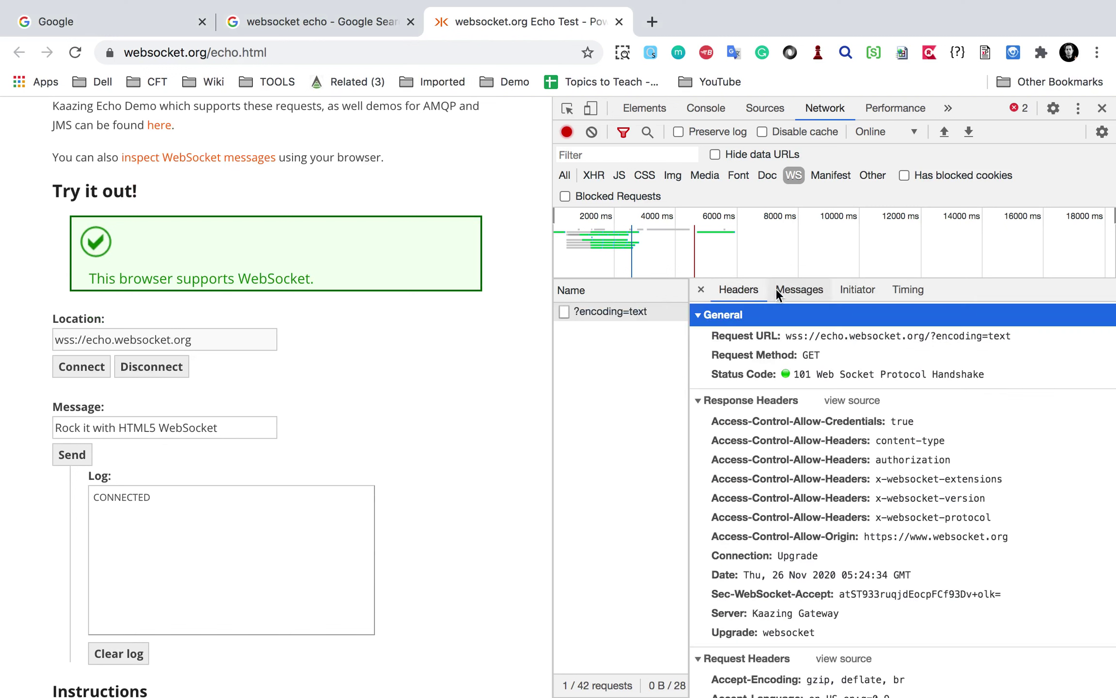
left_click(801, 294)
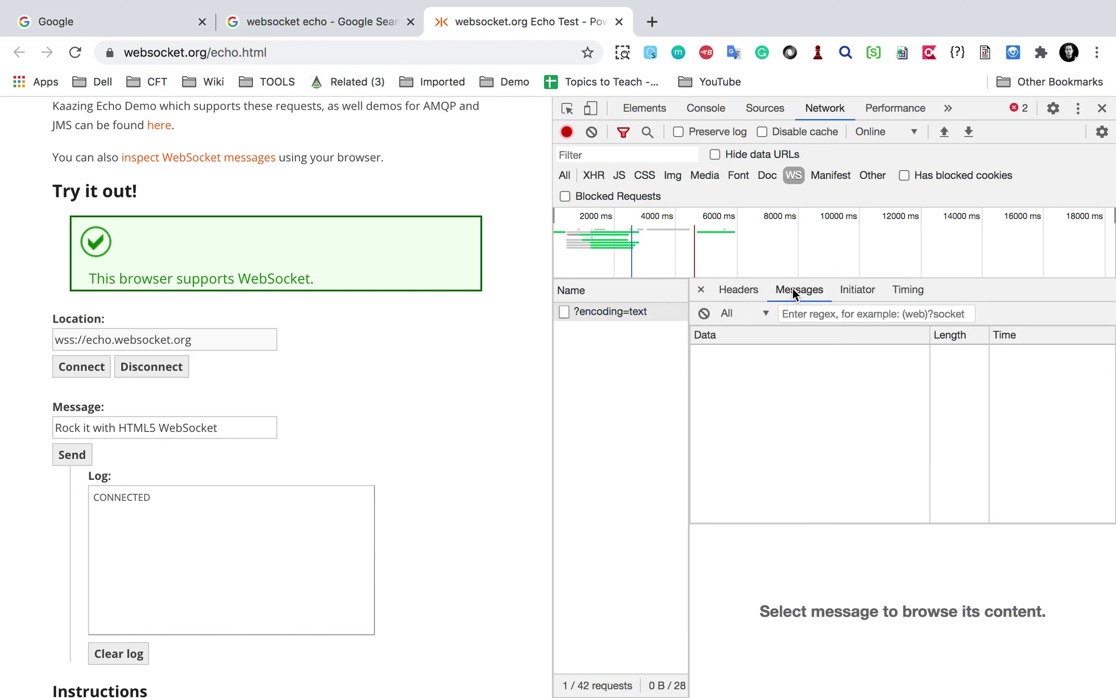
triple_click(105, 425)
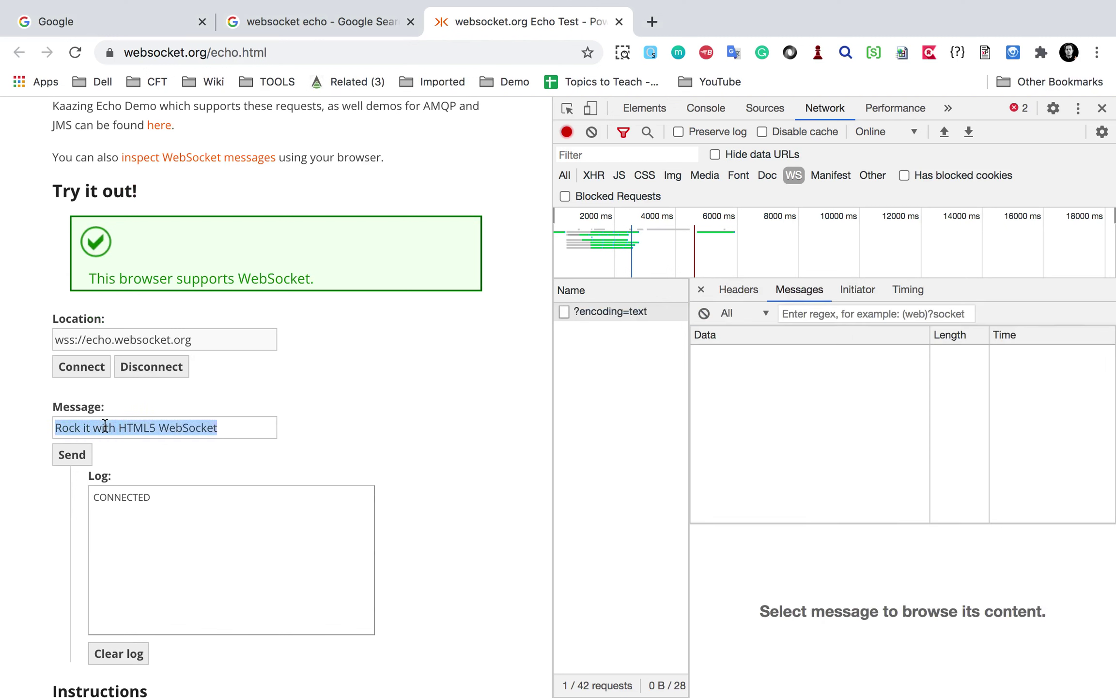
type("my name ")
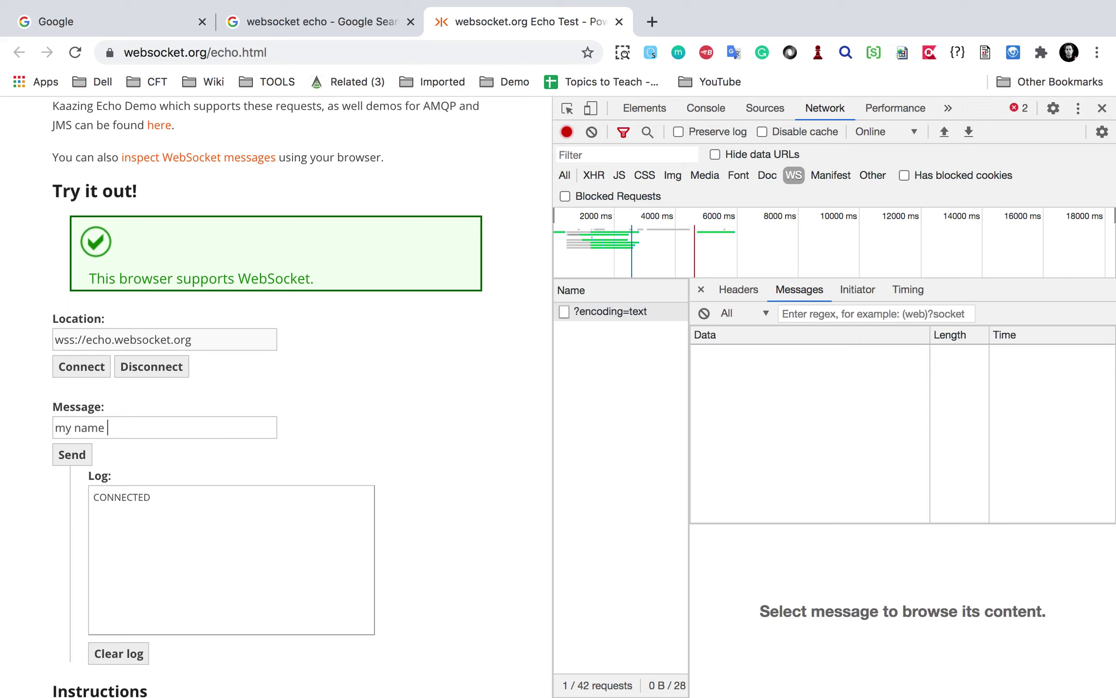
type("is Raghav")
Send 'my name is Raghav', check its sent and echoed rows, then return to Headers
left_click(74, 455)
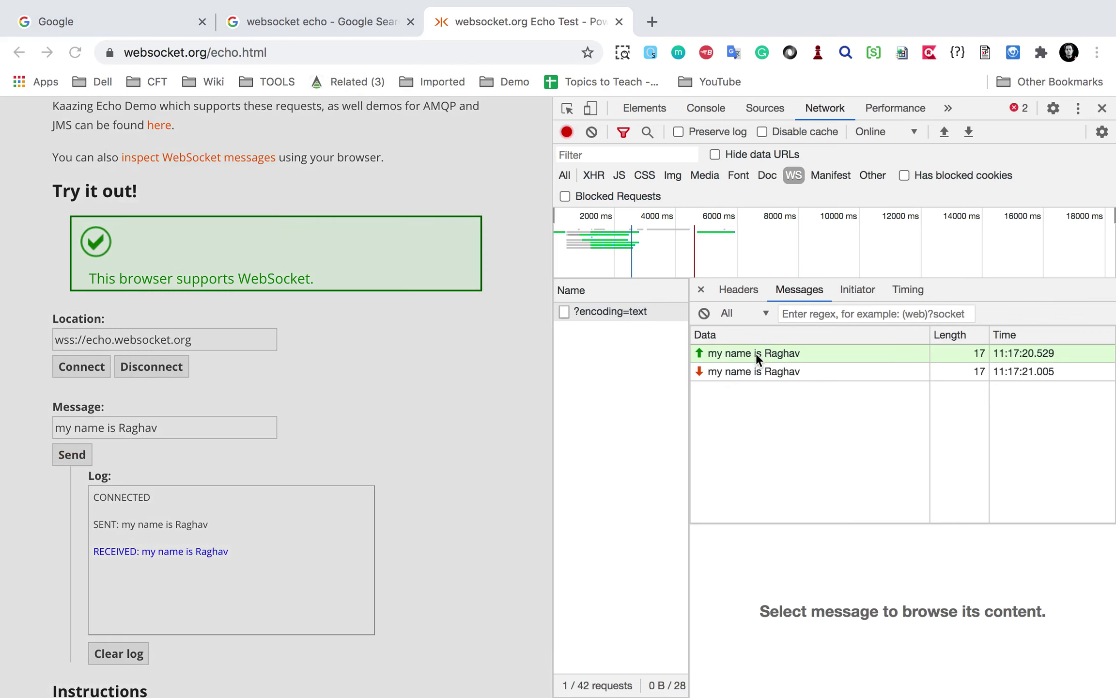
mouse_move(678, 333)
left_mouse_down()
mouse_move(959, 405)
mouse_move(1072, 398)
left_mouse_up()
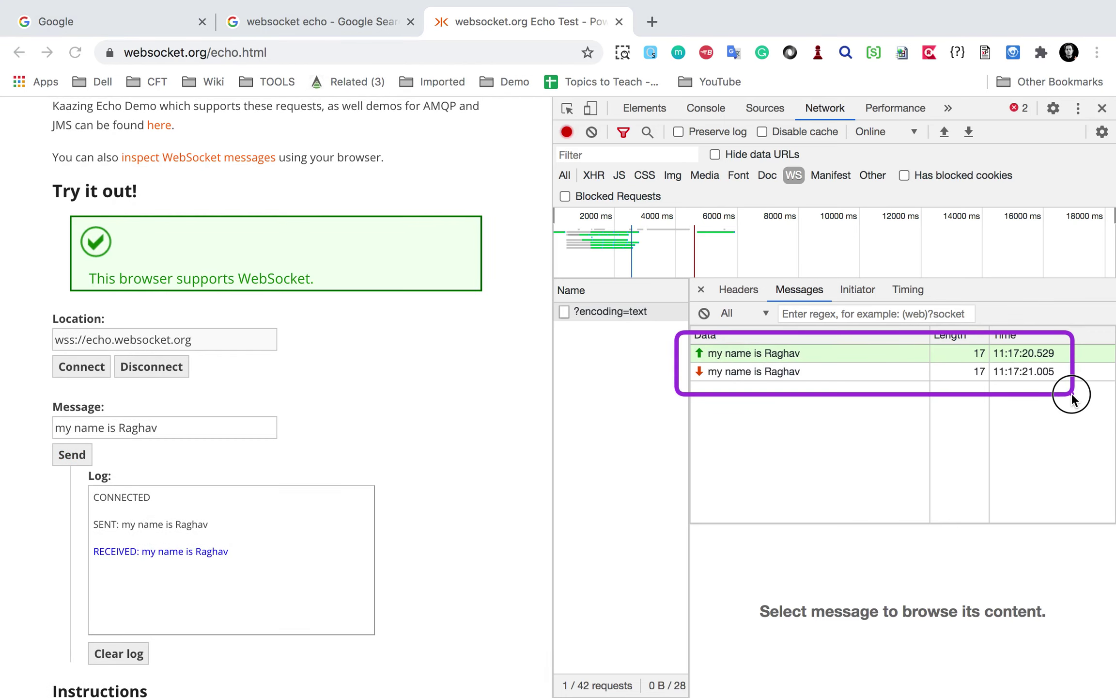
left_click(733, 292)
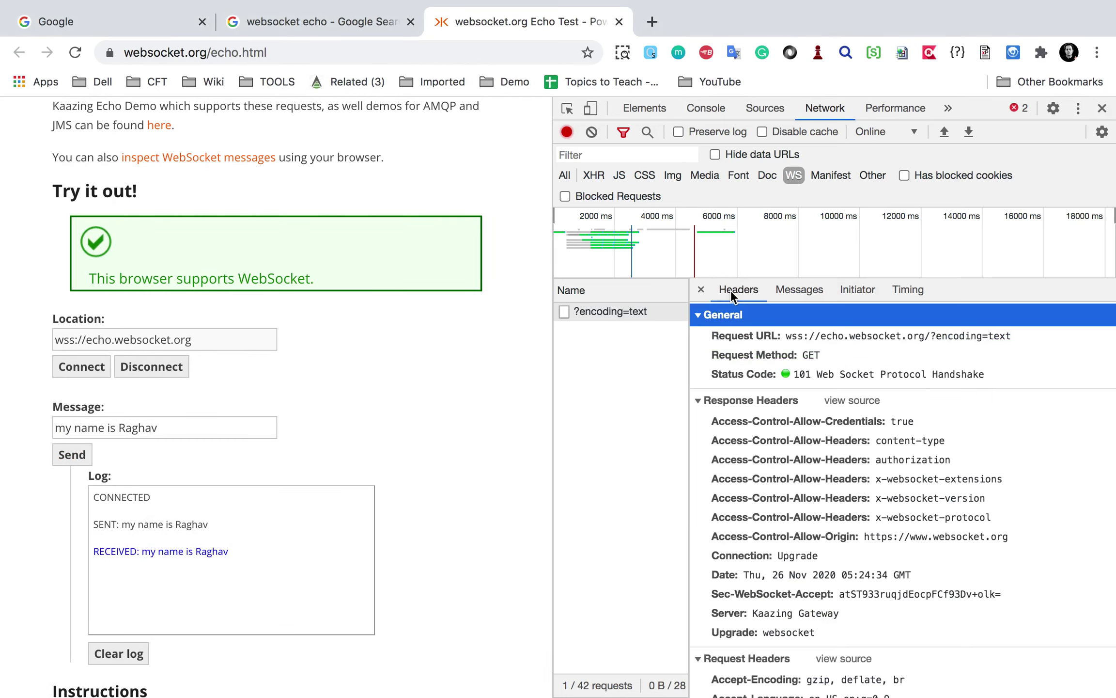